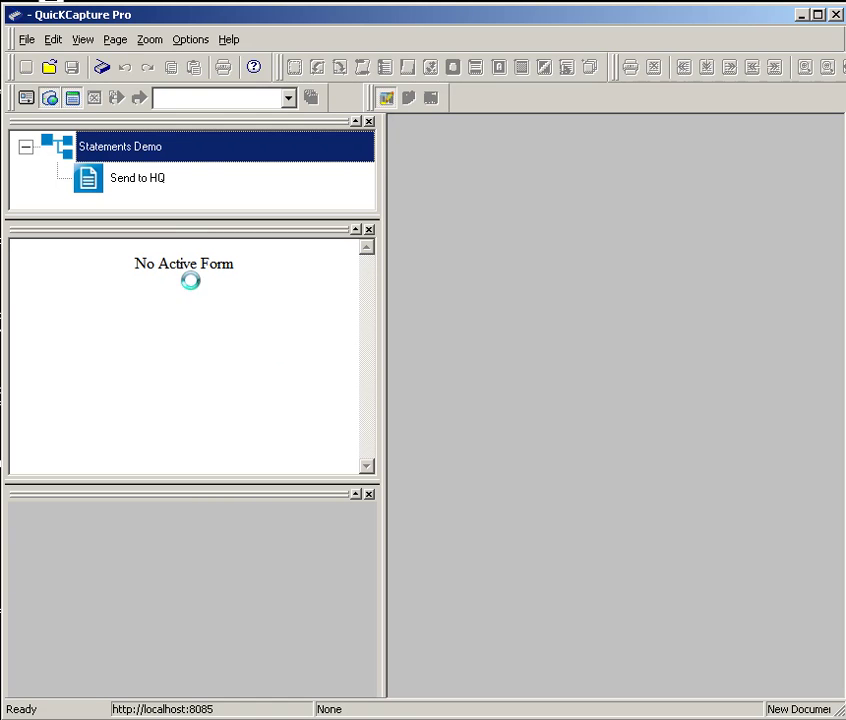
Open 10-page-batch.tif and scroll through its ten billing statement thumbnails
{"action": "left_click", "coordinate": [27, 40]}
{"action": "left_click", "coordinate": [57, 82]}
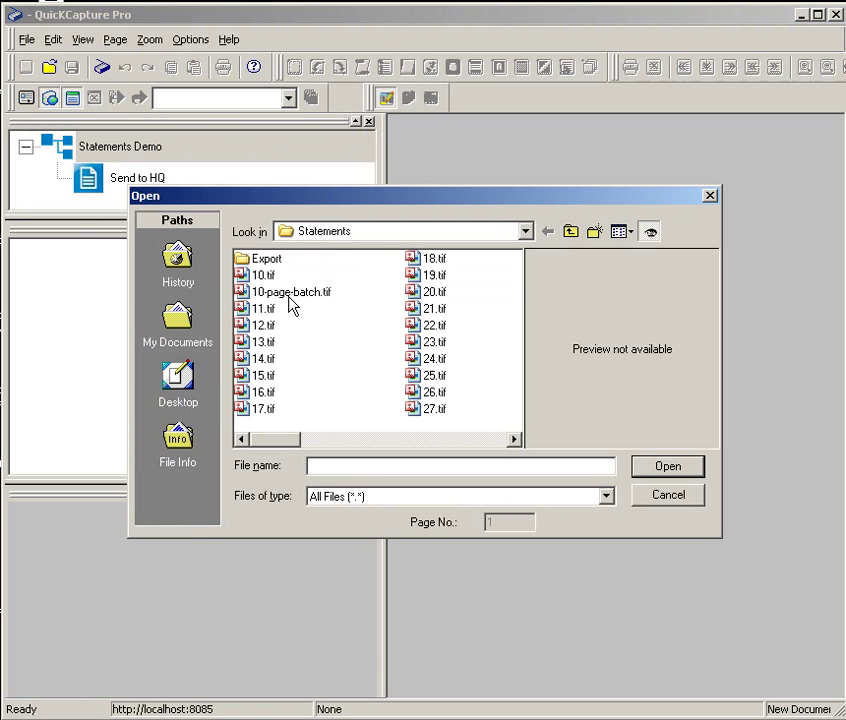
{"action": "left_click", "coordinate": [290, 292]}
{"action": "left_click", "coordinate": [668, 467]}
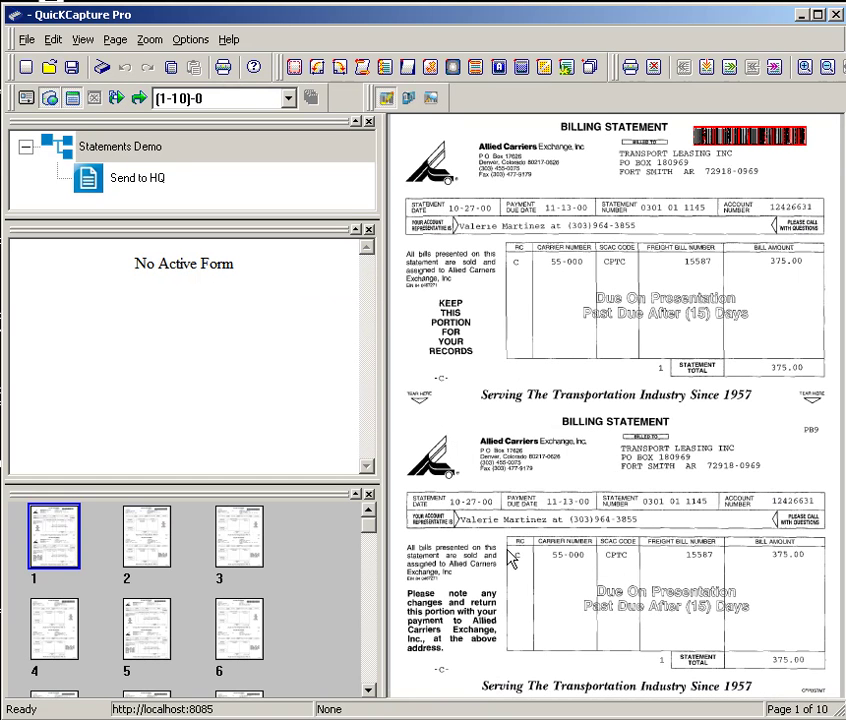
{"action": "left_click", "coordinate": [368, 690]}
{"action": "left_click", "coordinate": [368, 690]}
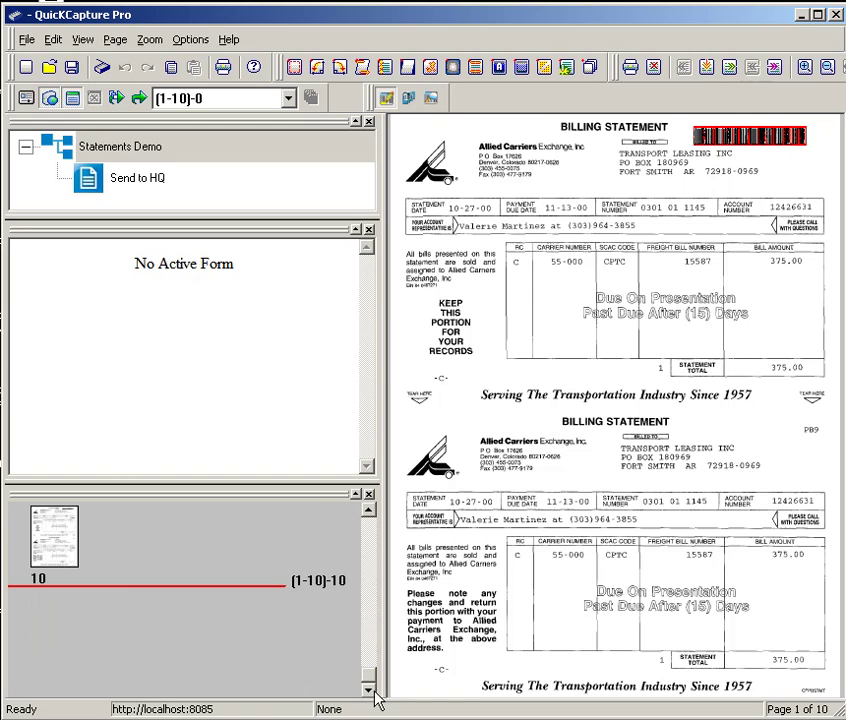
{"action": "left_click", "coordinate": [368, 511]}
{"action": "left_click", "coordinate": [368, 511]}
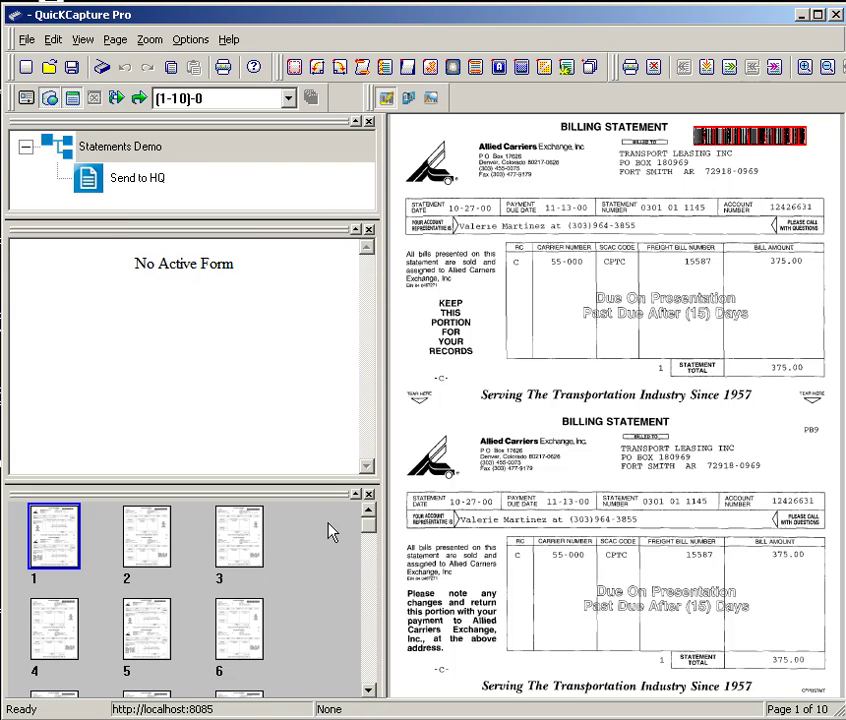
Break the batch on Any Barcode at each barcode page and review the resulting documents
{"action": "left_click", "coordinate": [409, 100]}
{"action": "left_click", "coordinate": [530, 434]}
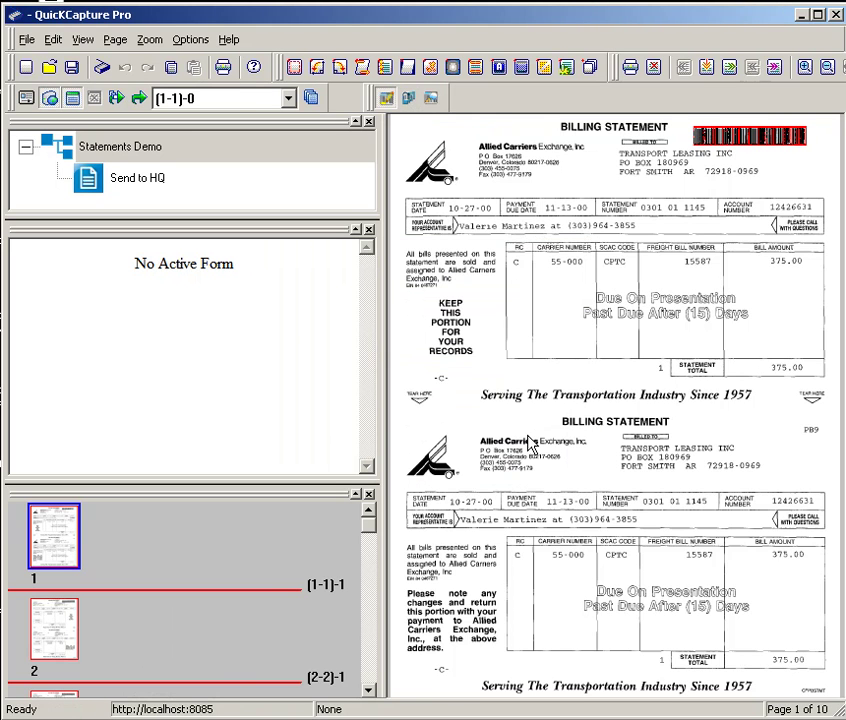
{"action": "left_click", "coordinate": [370, 691]}
{"action": "left_click", "coordinate": [370, 691]}
{"action": "left_click", "coordinate": [370, 691]}
{"action": "left_click", "coordinate": [370, 691]}
{"action": "left_click", "coordinate": [372, 692]}
{"action": "left_click", "coordinate": [372, 692]}
{"action": "left_click", "coordinate": [372, 692]}
{"action": "left_click", "coordinate": [372, 692]}
{"action": "left_click_drag", "start_coordinate": [376, 677], "coordinate": [372, 525]}
{"action": "left_click", "coordinate": [105, 177]}
Fill document 1's Send to HQ form with the barcode Statement ID, client Transport Leasing Inc., type Statement
{"action": "left_click", "coordinate": [138, 186]}
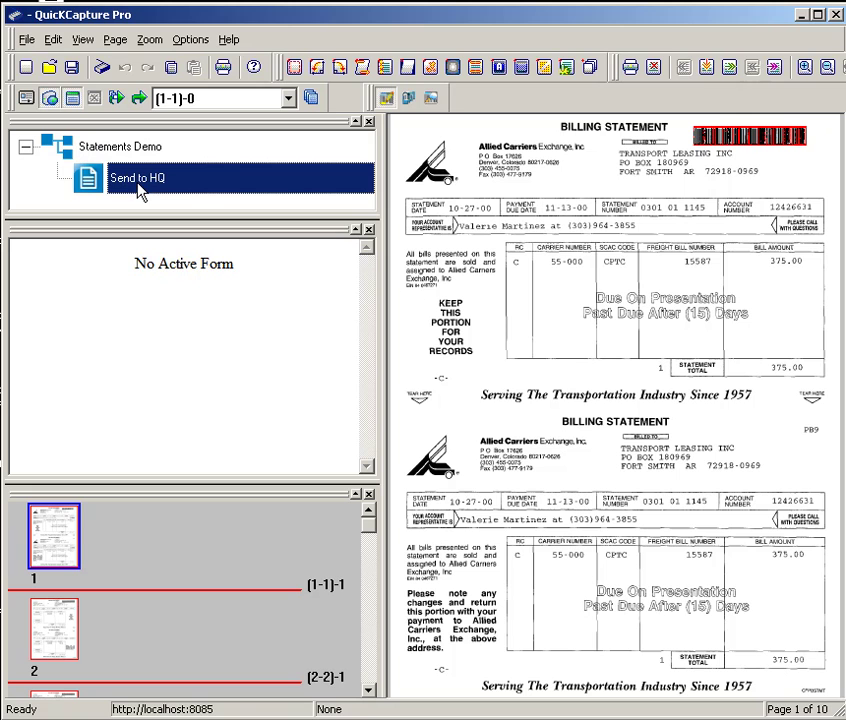
{"action": "left_click", "coordinate": [89, 188]}
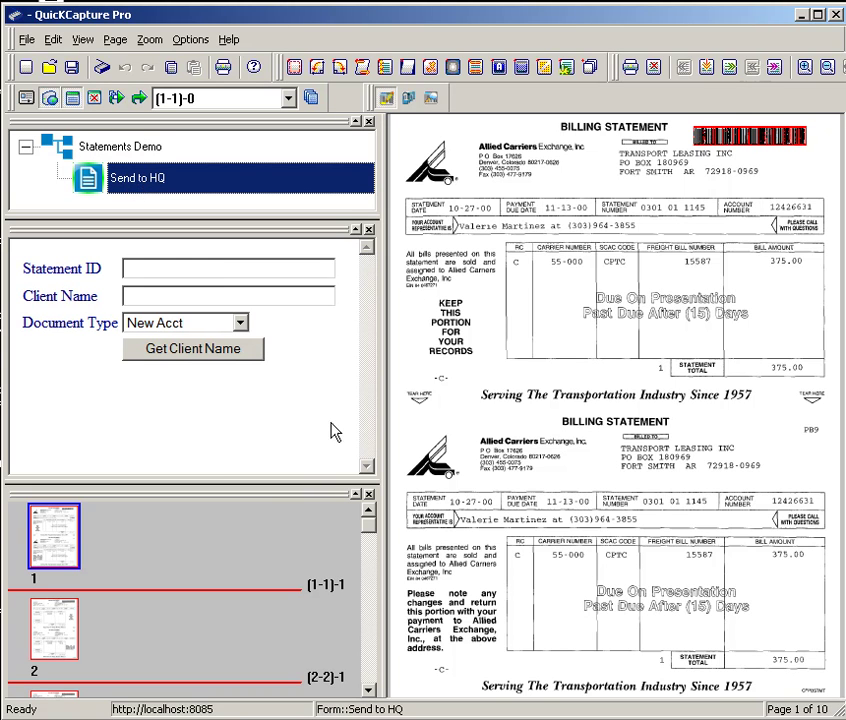
{"action": "left_click", "coordinate": [133, 267]}
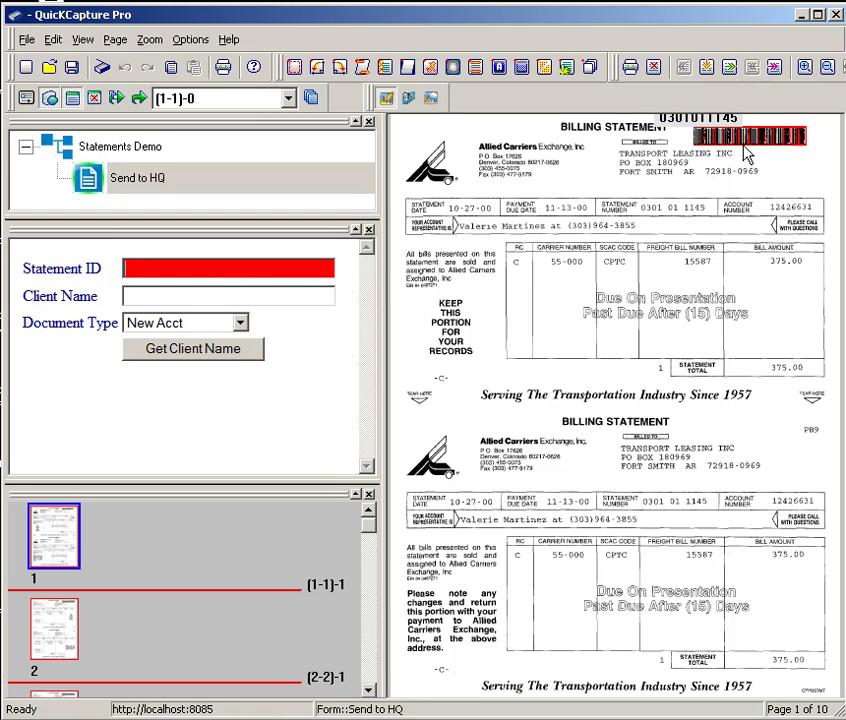
{"action": "mouse_move", "coordinate": [749, 155]}
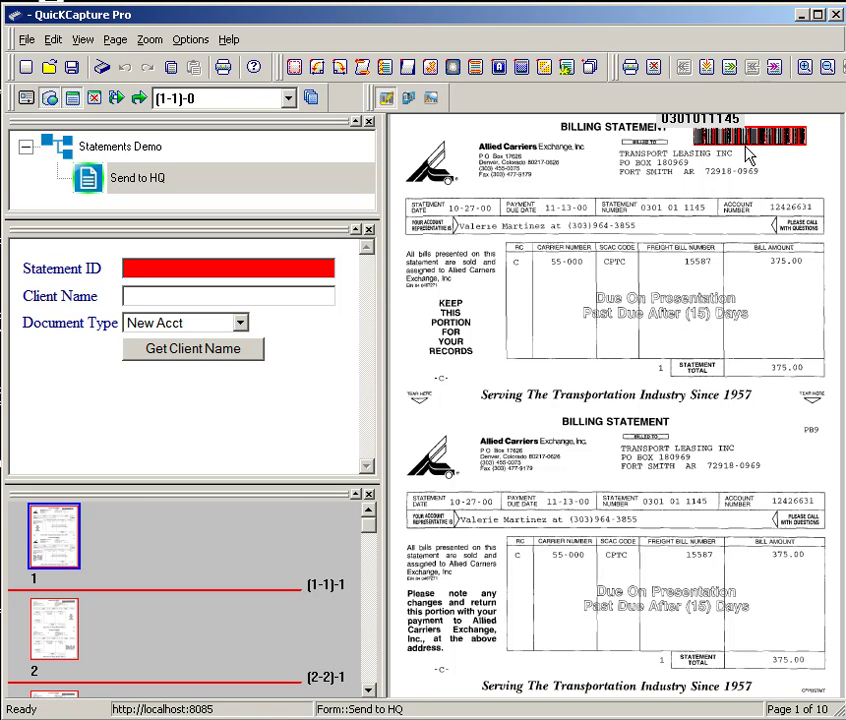
{"action": "left_click", "coordinate": [749, 155]}
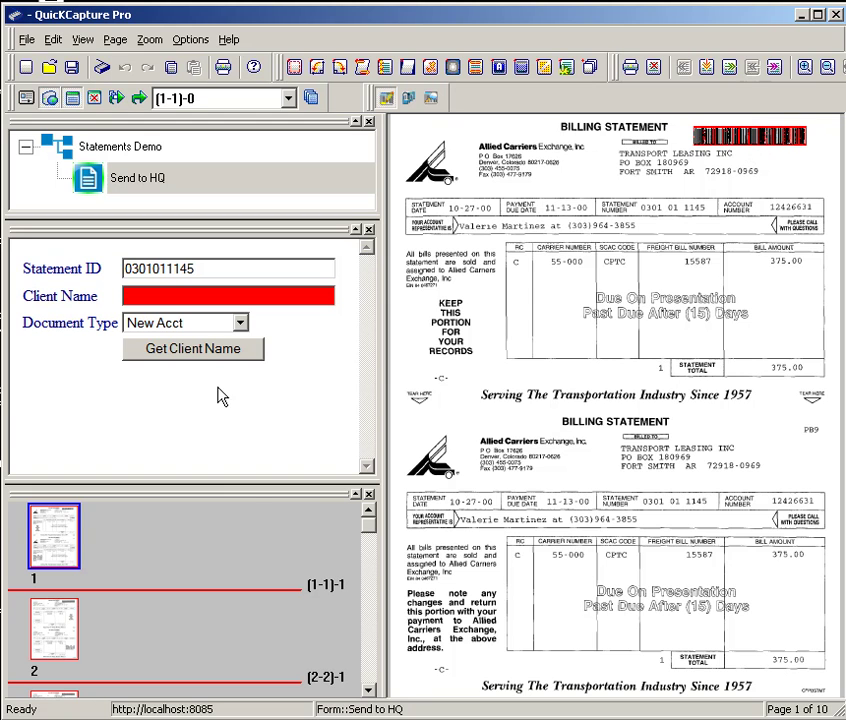
{"action": "left_click", "coordinate": [221, 350]}
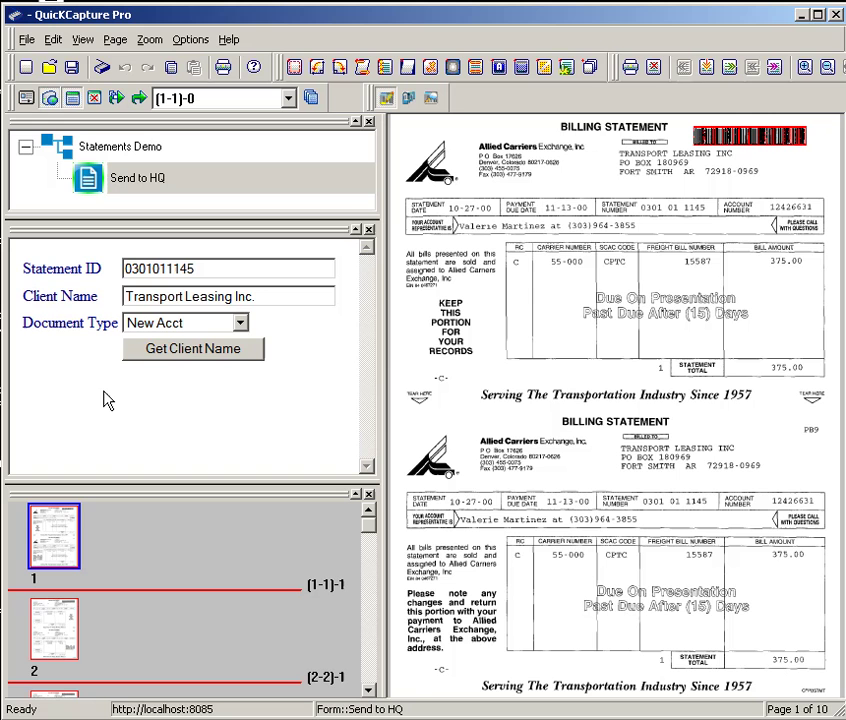
{"action": "left_click", "coordinate": [240, 322]}
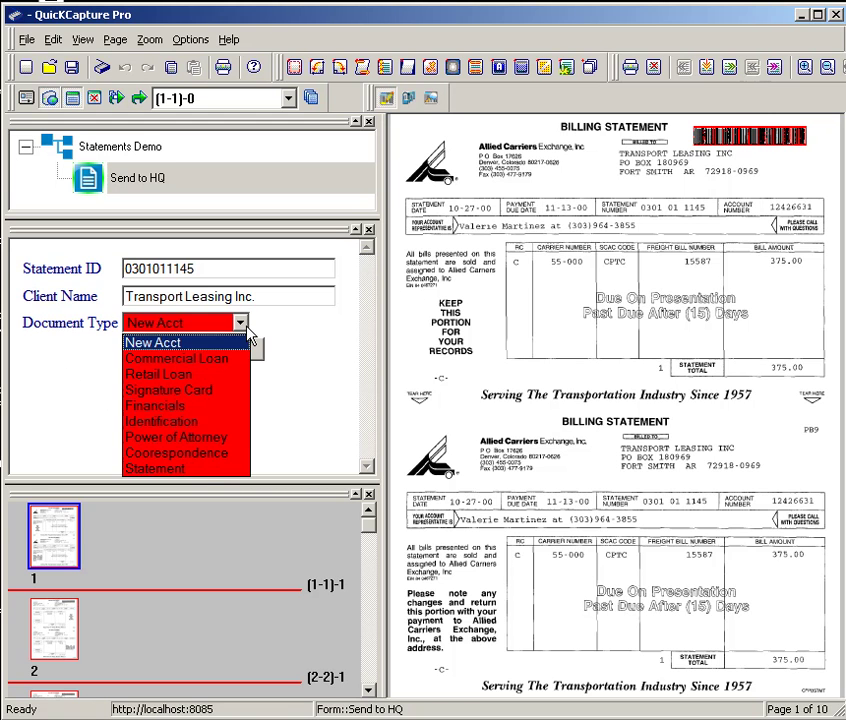
{"action": "left_click", "coordinate": [204, 474]}
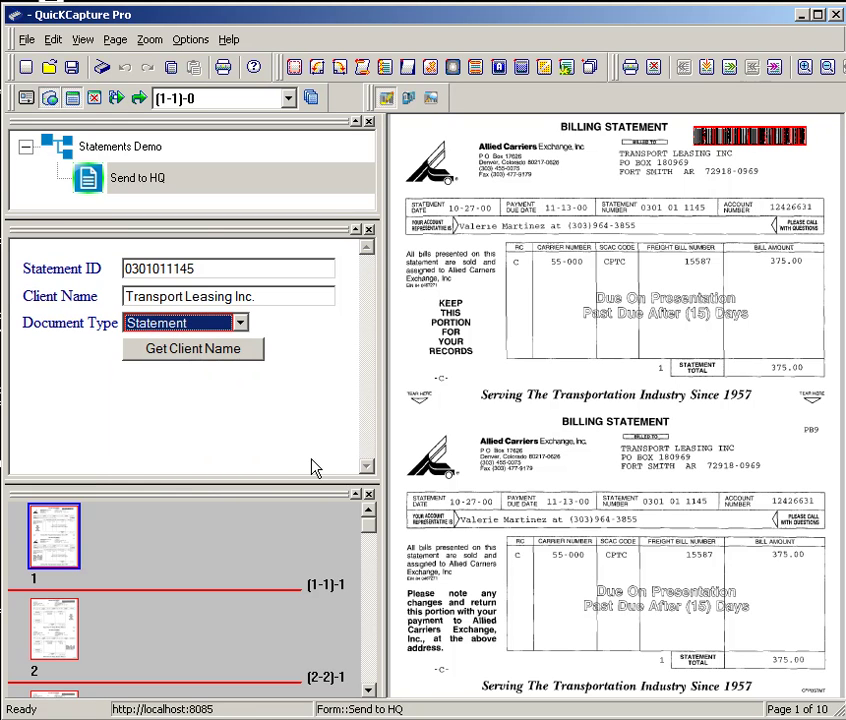
Send document 1 to AutoCapture and confirm Yes, advancing to page 2
{"action": "left_click", "coordinate": [138, 101]}
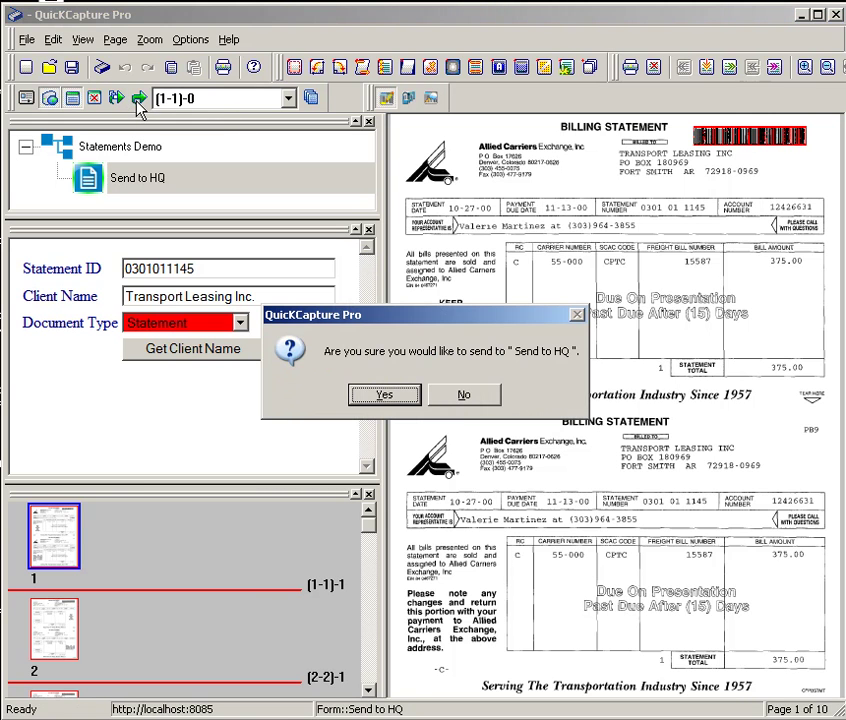
{"action": "left_click", "coordinate": [381, 394]}
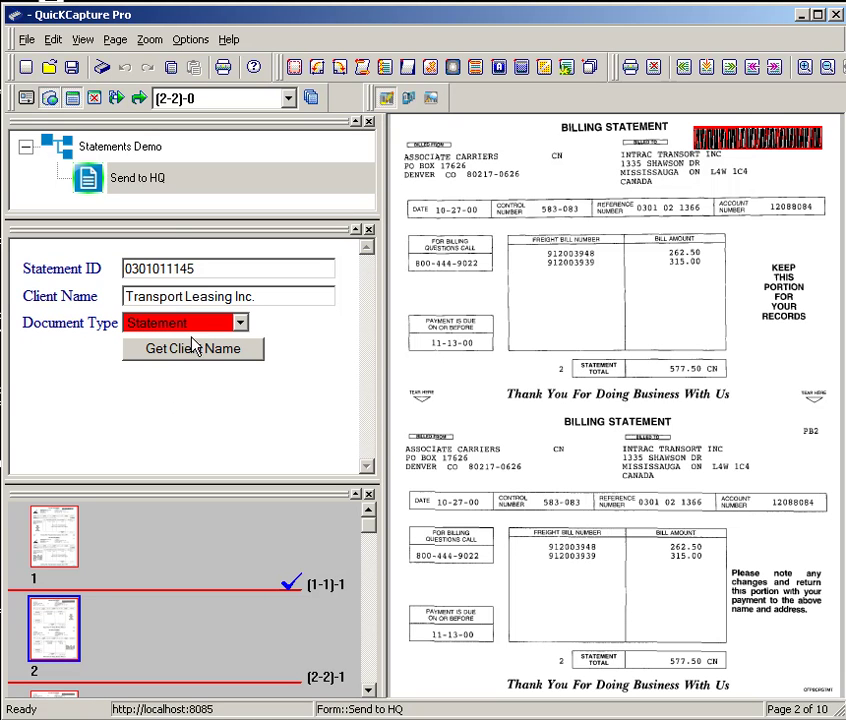
Set document 2's type to Financials and send it to AutoCapture, confirming Yes
{"action": "left_click", "coordinate": [240, 323]}
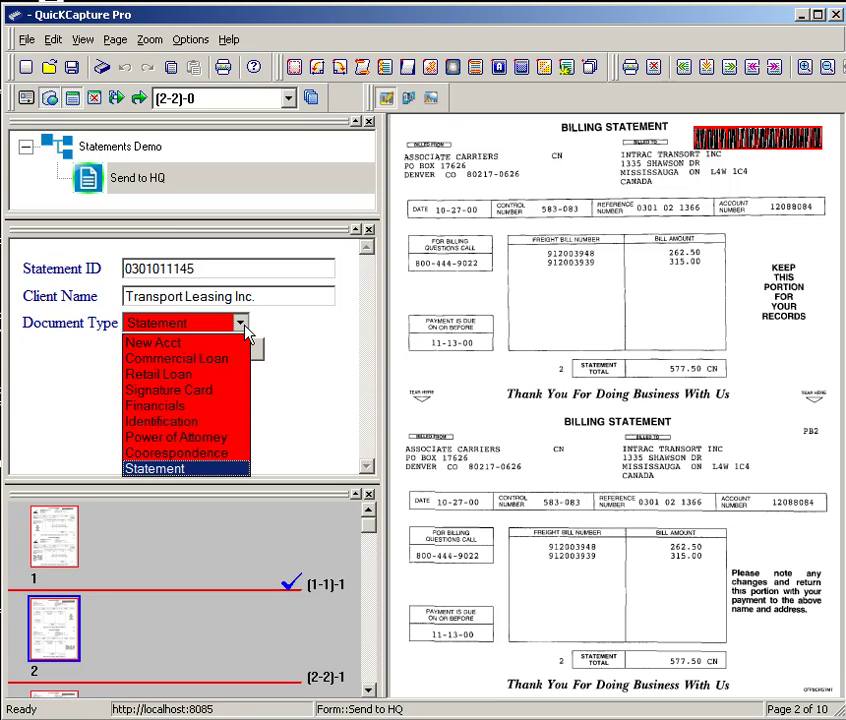
{"action": "left_click", "coordinate": [218, 406]}
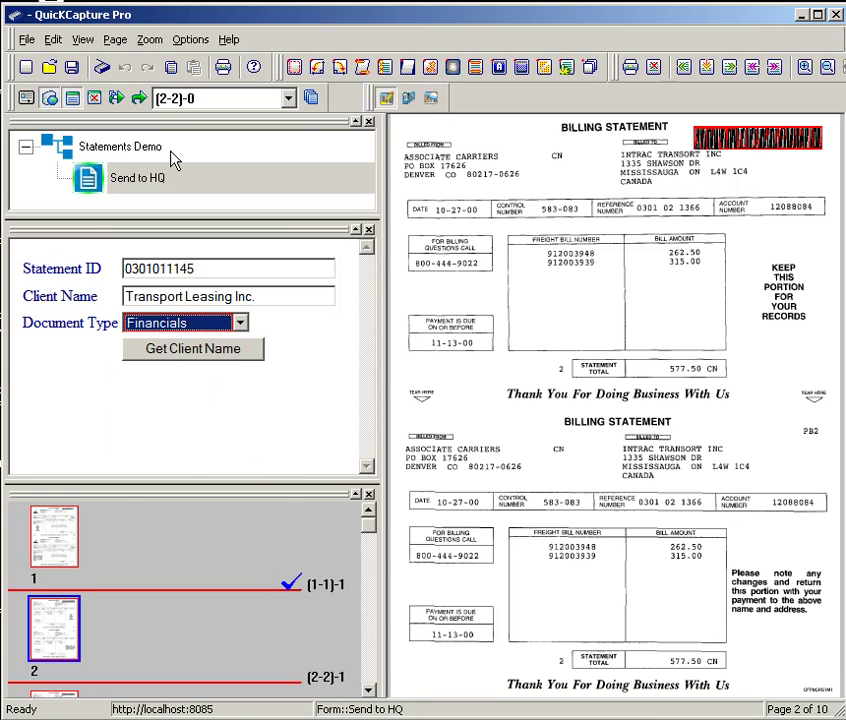
{"action": "left_click", "coordinate": [140, 98]}
{"action": "left_click", "coordinate": [381, 395]}
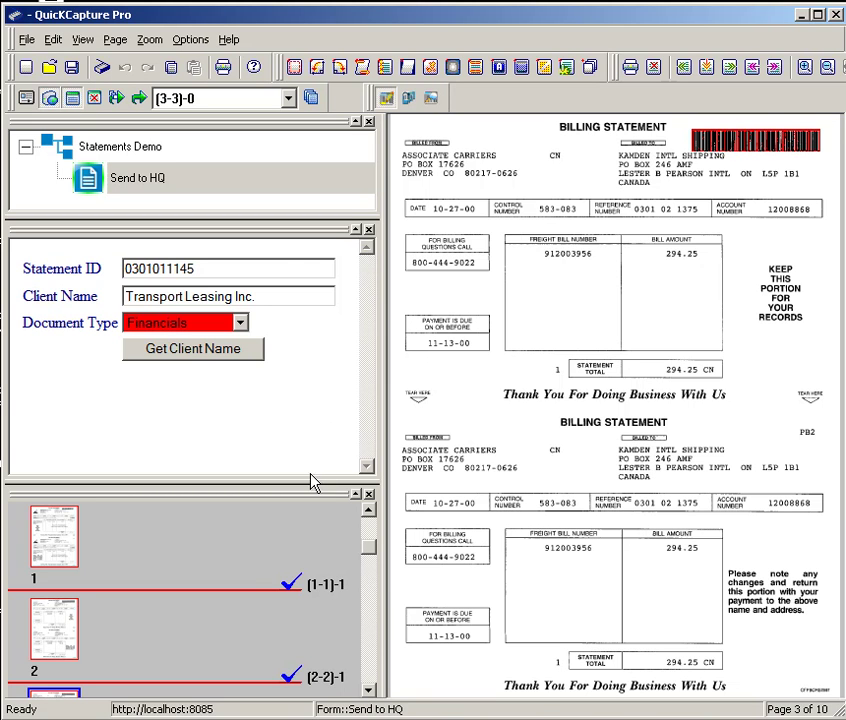
{"action": "left_click", "coordinate": [143, 181]}
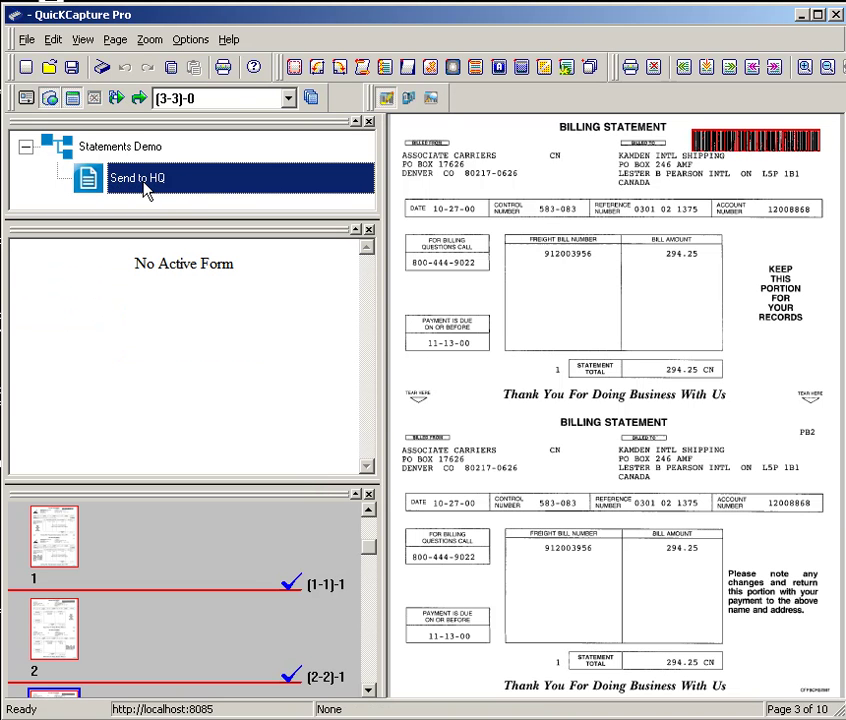
{"action": "double_click", "coordinate": [147, 184]}
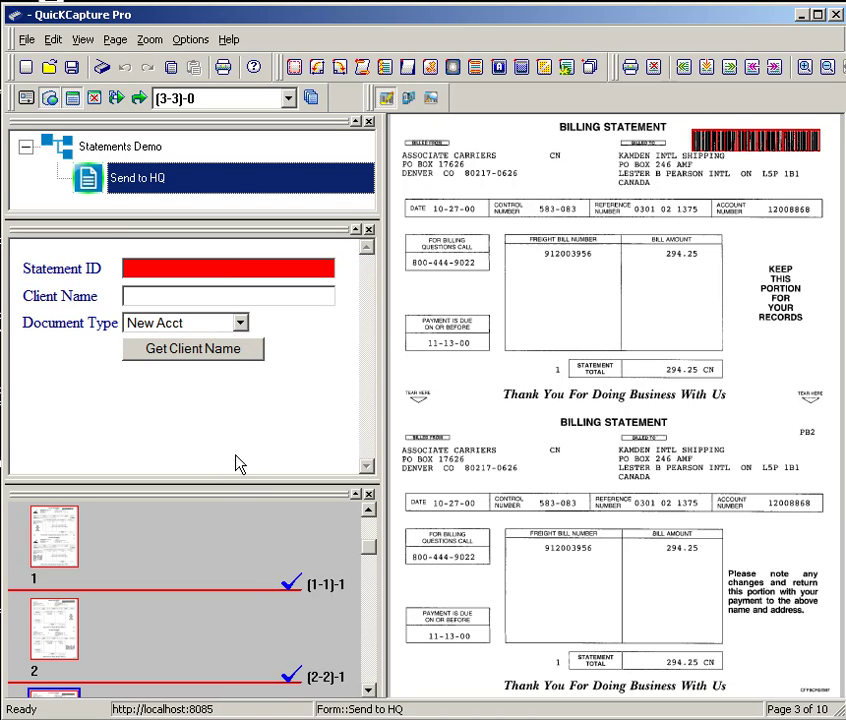
{"action": "left_click", "coordinate": [368, 690]}
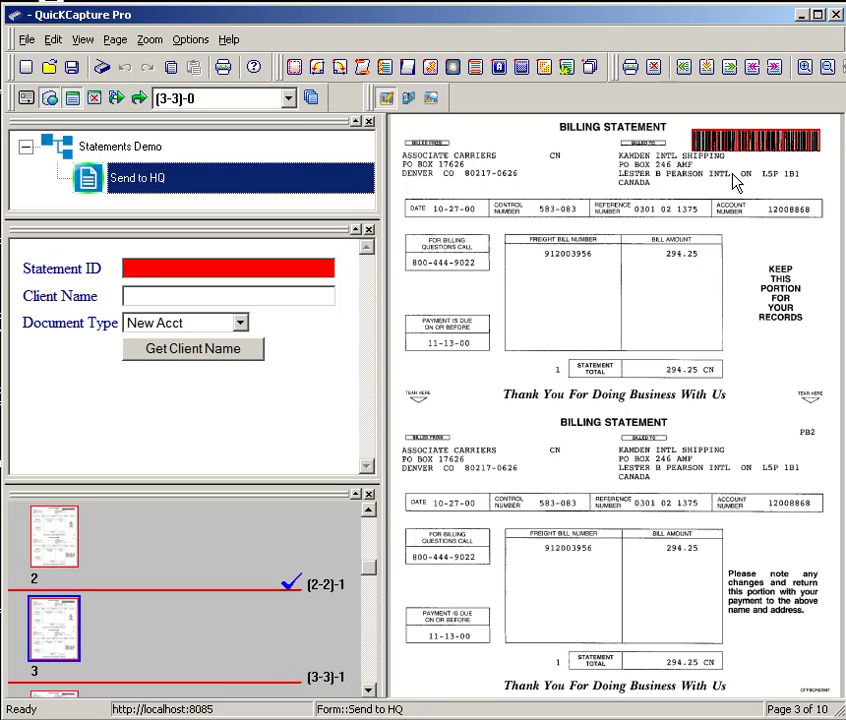
{"action": "left_click", "coordinate": [135, 271]}
{"action": "mouse_move", "coordinate": [752, 150]}
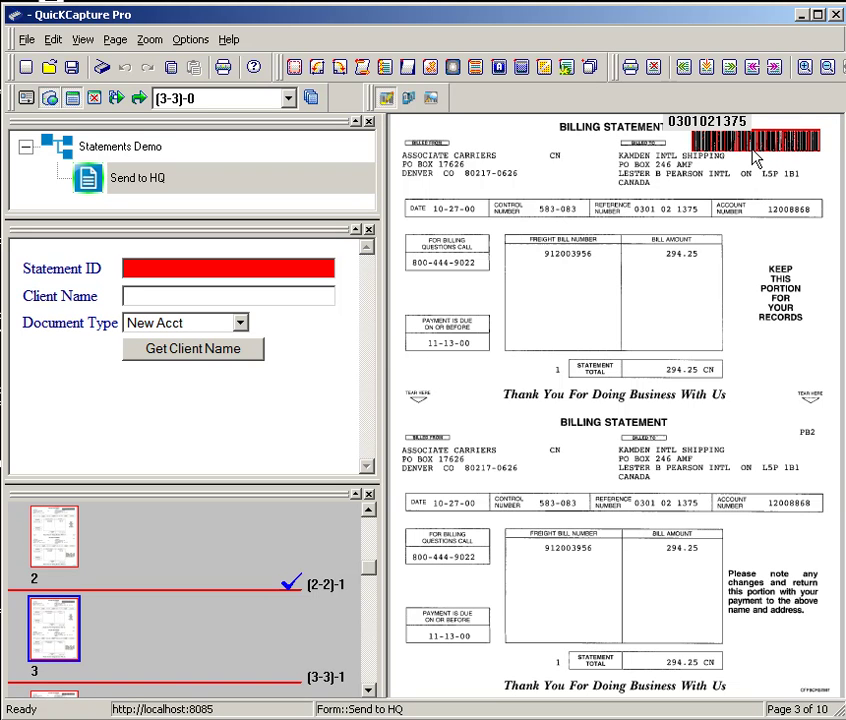
{"action": "left_click", "coordinate": [755, 150]}
{"action": "left_click", "coordinate": [229, 358]}
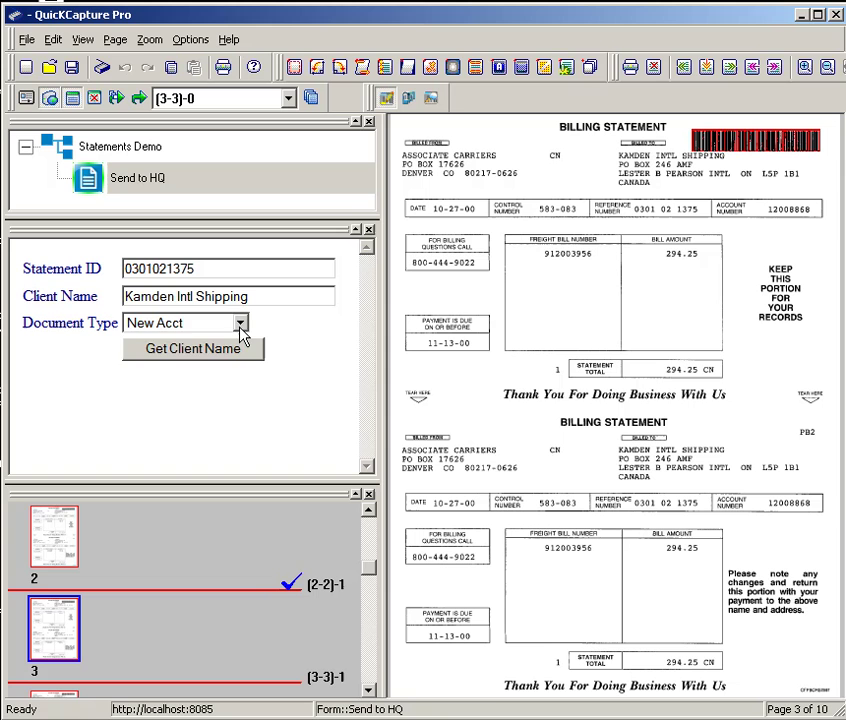
{"action": "left_click", "coordinate": [240, 322]}
{"action": "left_click", "coordinate": [196, 472]}
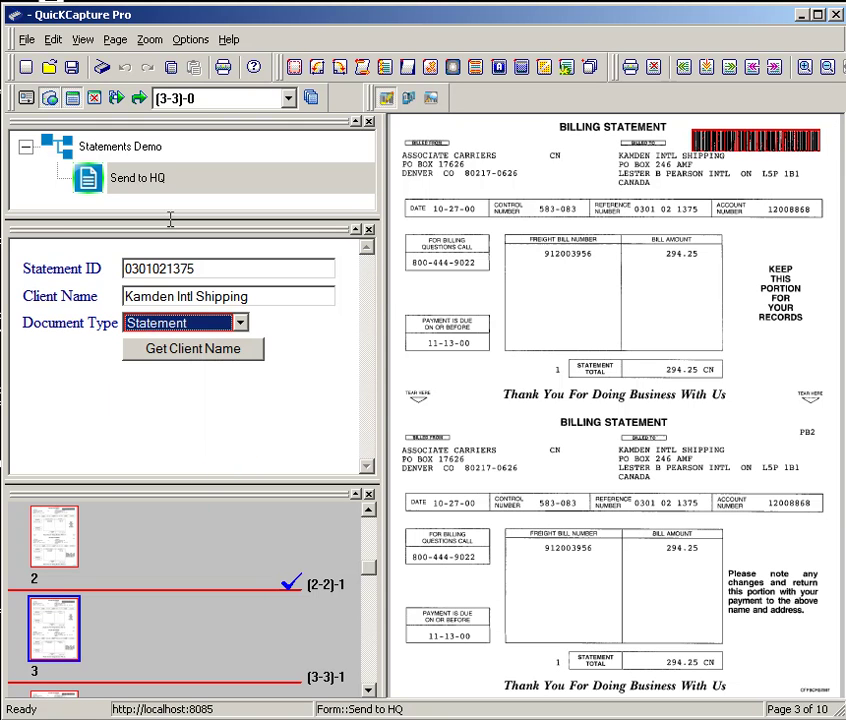
Send the indexed page 3 to HQ, confirming Yes
{"action": "left_click", "coordinate": [140, 97]}
{"action": "left_click", "coordinate": [384, 395]}
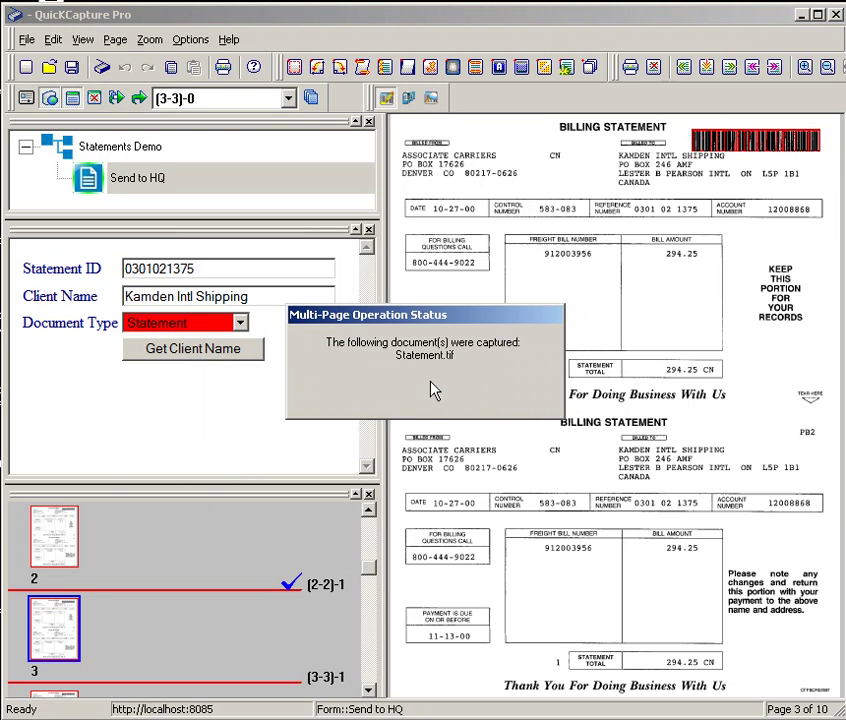
{"action": "left_click", "coordinate": [137, 180]}
Index page 4 as a Statement for High Country Frt Svcs from its barcode and send it
{"action": "left_click", "coordinate": [227, 266]}
{"action": "left_click", "coordinate": [755, 138]}
{"action": "left_click", "coordinate": [216, 352]}
{"action": "left_click", "coordinate": [240, 322]}
{"action": "left_click", "coordinate": [196, 469]}
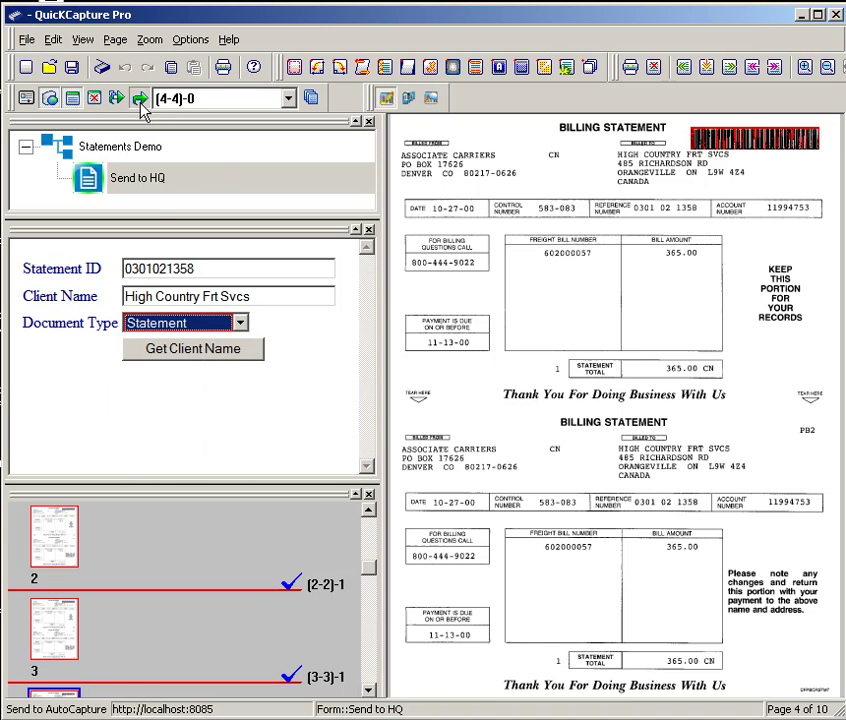
{"action": "left_click", "coordinate": [138, 97]}
{"action": "key", "text": "Return"}
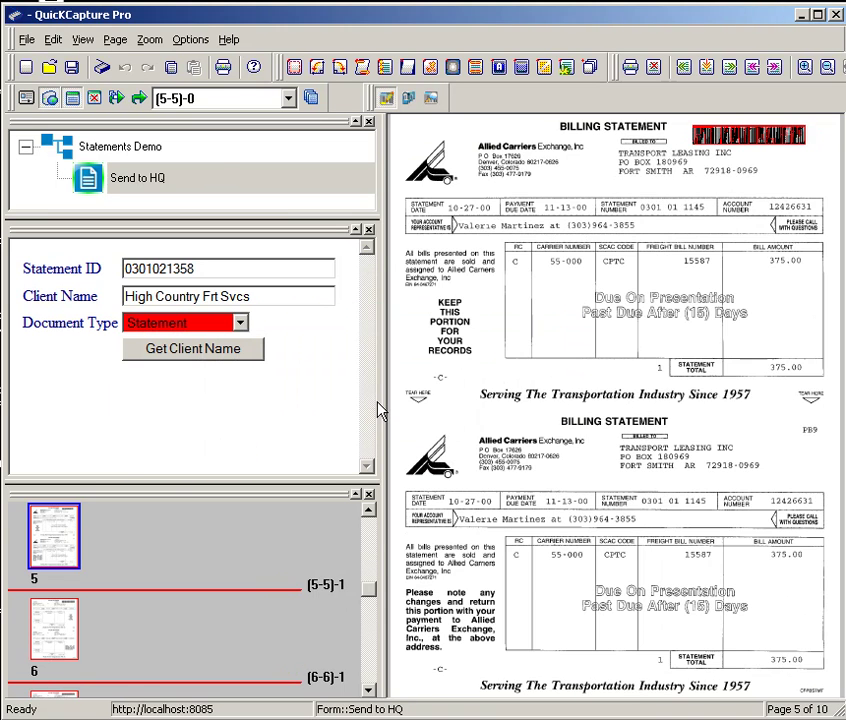
Index page 5 as a Statement for Transport Leasing Inc. from its barcode and send it
{"action": "left_click", "coordinate": [137, 177]}
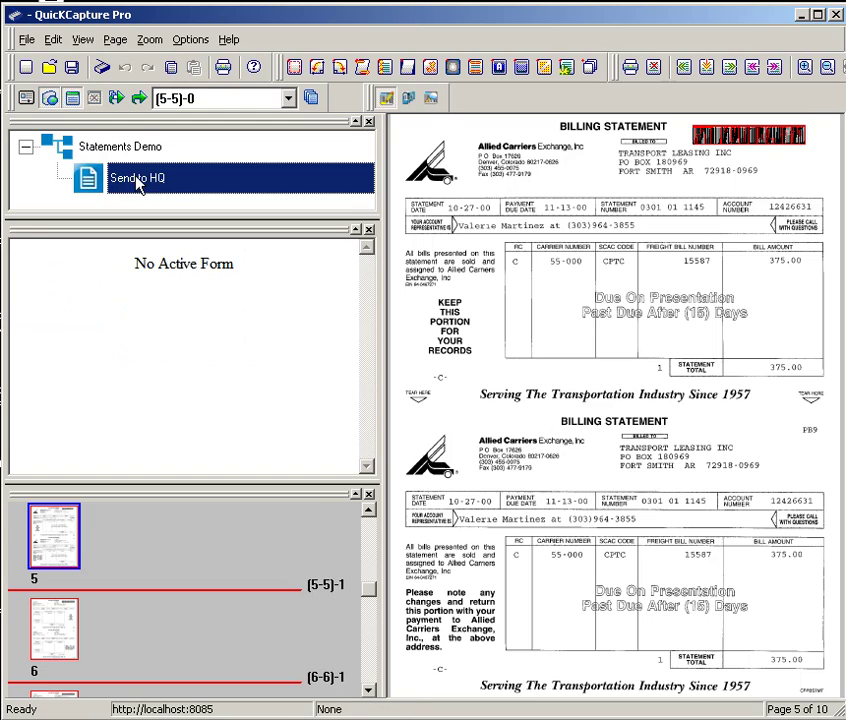
{"action": "left_click", "coordinate": [720, 137]}
{"action": "left_click", "coordinate": [219, 354]}
{"action": "left_click", "coordinate": [240, 323]}
{"action": "left_click", "coordinate": [174, 468]}
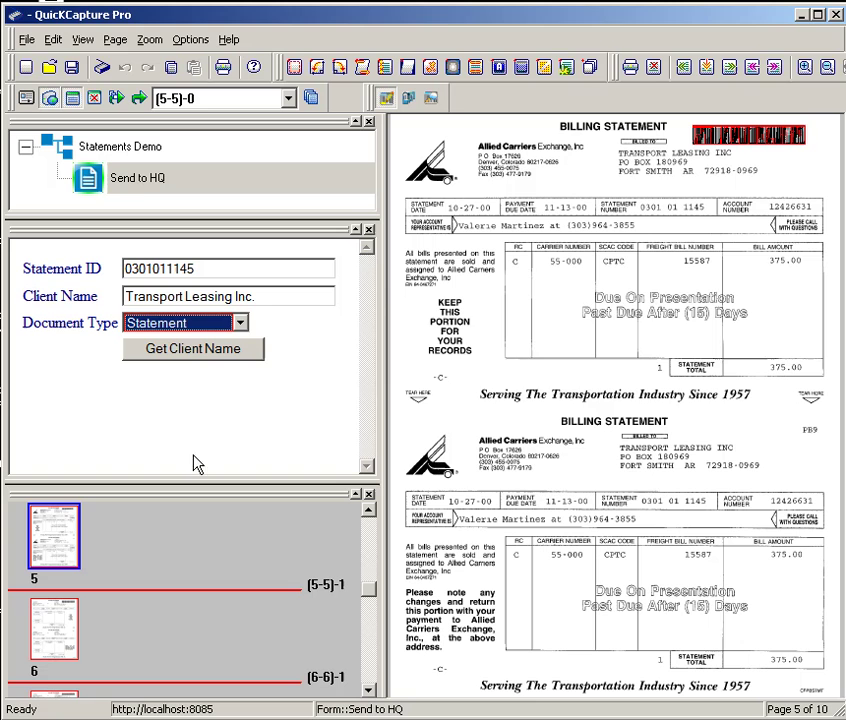
{"action": "left_click", "coordinate": [139, 98]}
{"action": "left_click", "coordinate": [400, 395]}
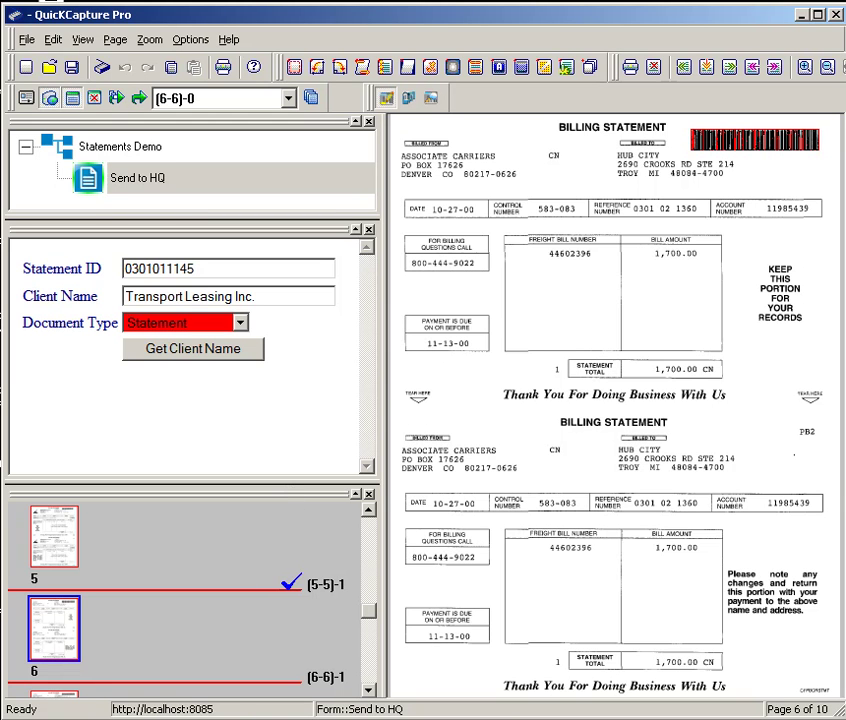
Check the Transport Leasing Inc output folder's Financials and Statement subfolders for their TIFs
{"action": "key", "text": "alt+Tab"}
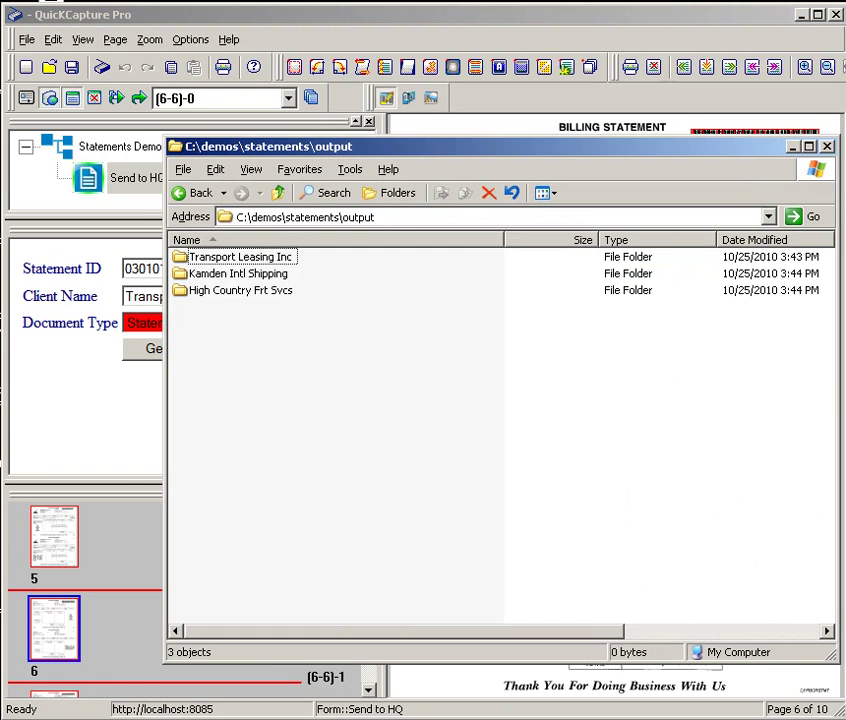
{"action": "left_click_drag", "start_coordinate": [483, 153], "coordinate": [429, 138]}
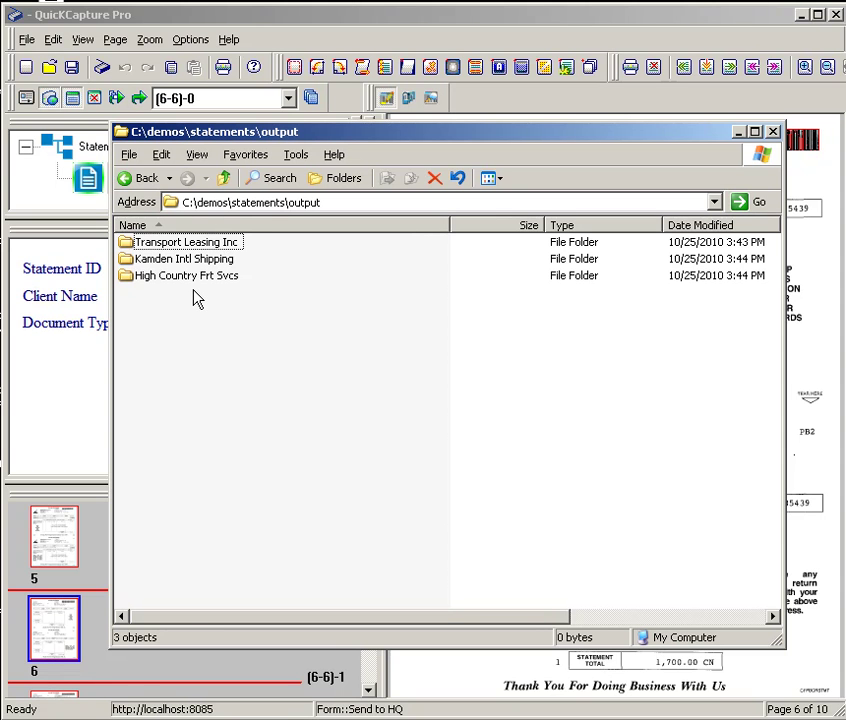
{"action": "double_click", "coordinate": [208, 244]}
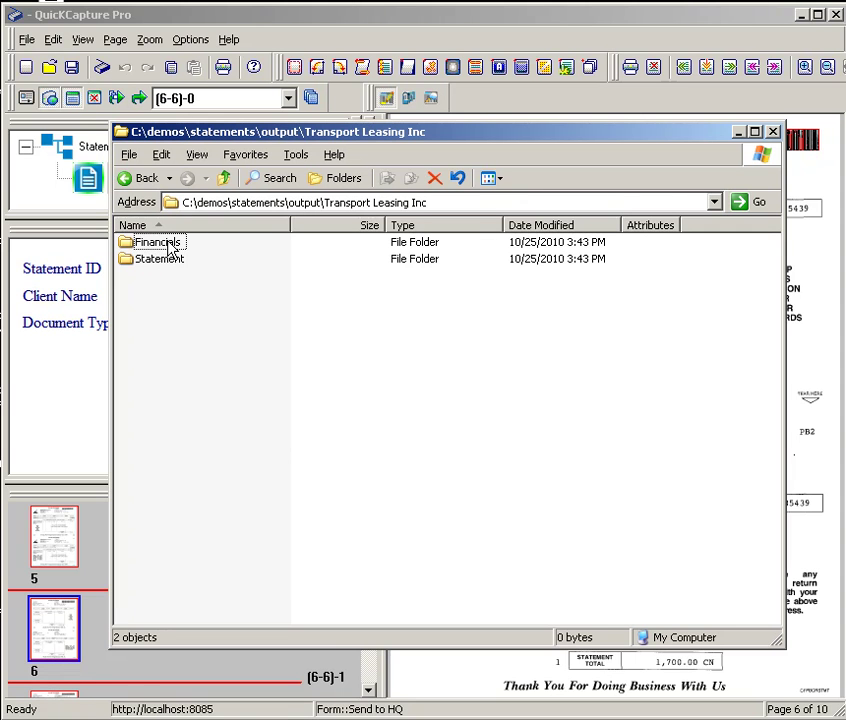
{"action": "double_click", "coordinate": [168, 245]}
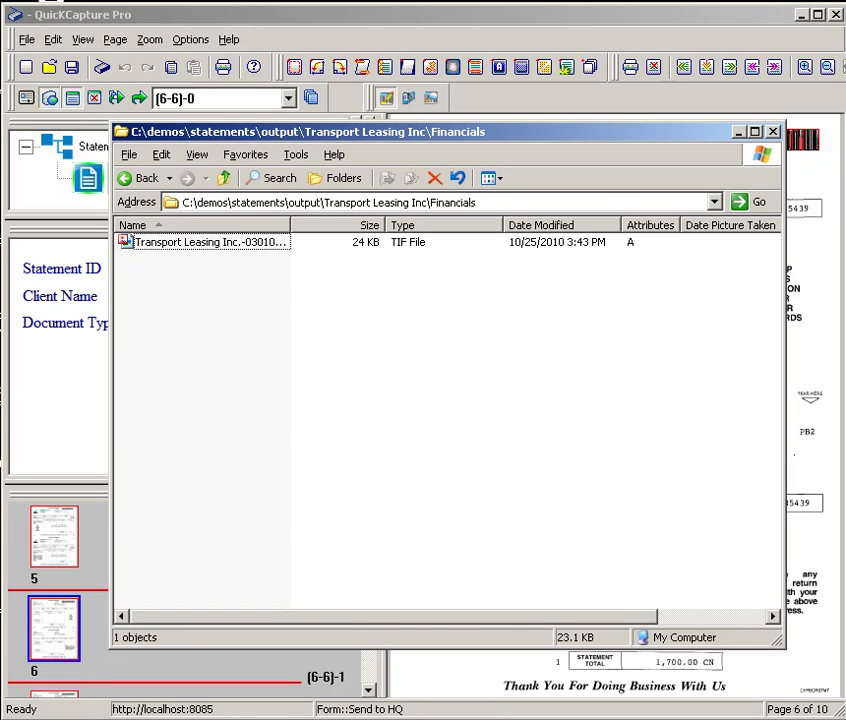
{"action": "left_click_drag", "start_coordinate": [290, 224], "coordinate": [338, 224]}
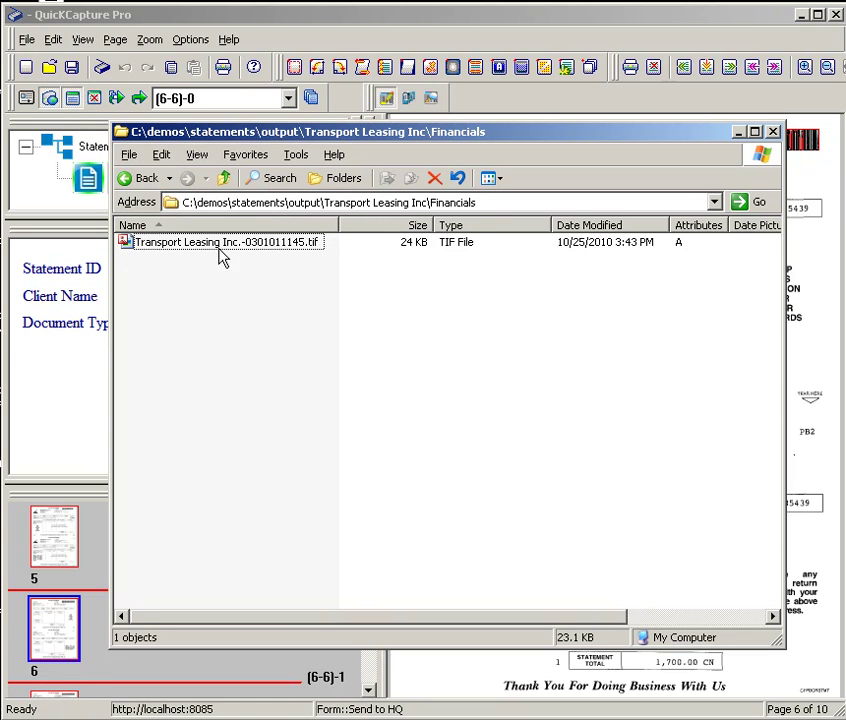
{"action": "left_click", "coordinate": [130, 185]}
{"action": "double_click", "coordinate": [162, 262]}
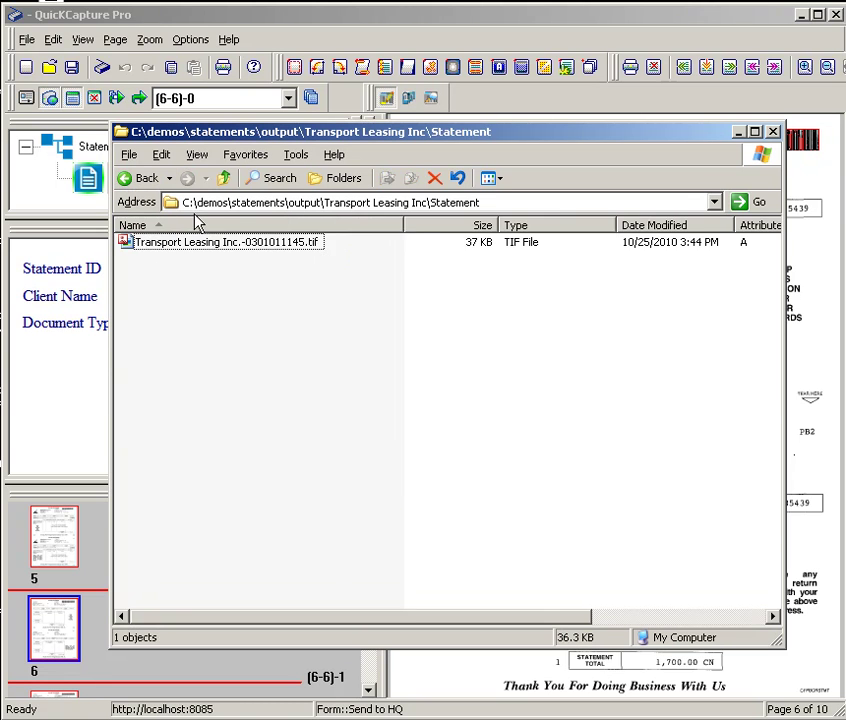
{"action": "left_click", "coordinate": [145, 184]}
{"action": "left_click", "coordinate": [142, 185]}
Check Kamden Intl Shipping's Statement folder, revisit Transport Leasing Inc, then close Explorer
{"action": "double_click", "coordinate": [185, 262]}
{"action": "double_click", "coordinate": [175, 252]}
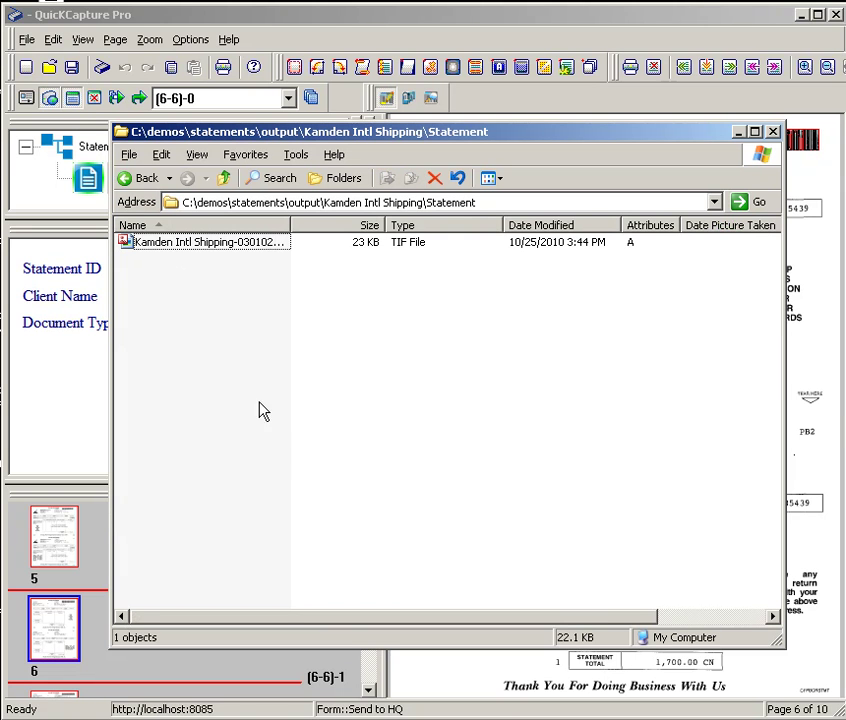
{"action": "left_click", "coordinate": [144, 179]}
{"action": "left_click", "coordinate": [146, 178]}
{"action": "double_click", "coordinate": [210, 277]}
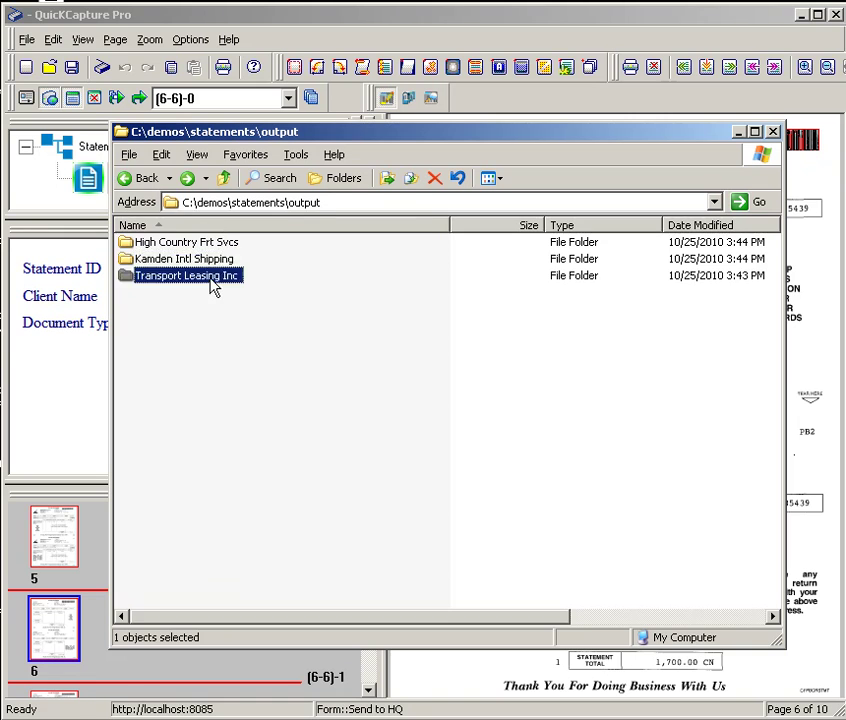
{"action": "left_click", "coordinate": [146, 178]}
{"action": "left_click", "coordinate": [146, 178]}
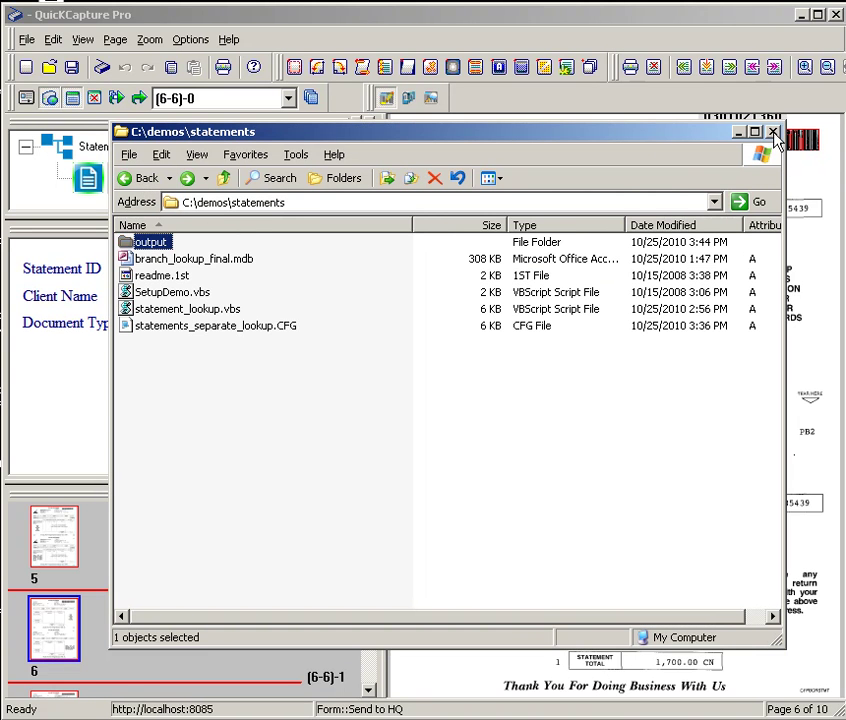
{"action": "left_click", "coordinate": [773, 131]}
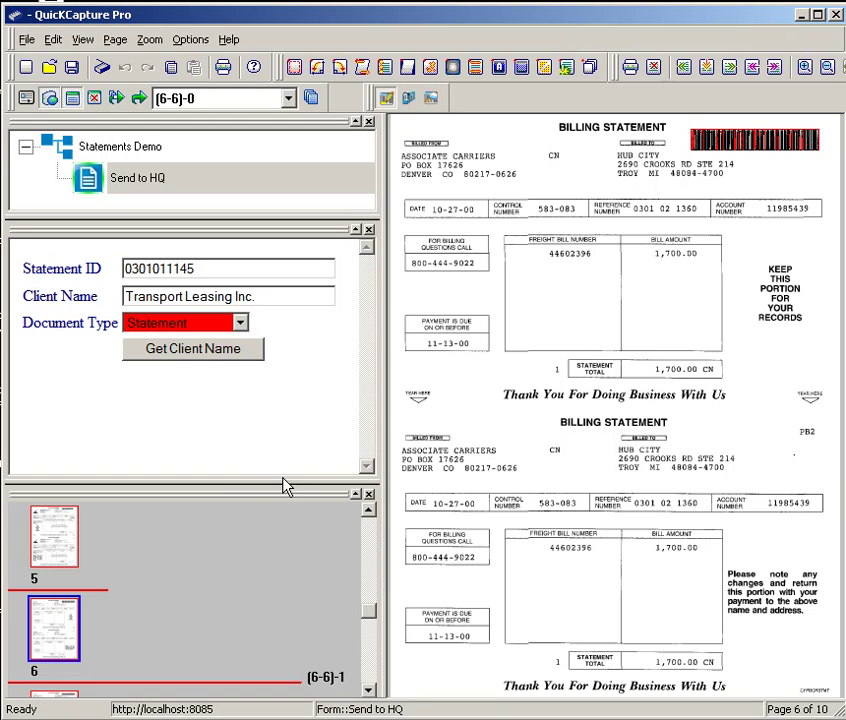